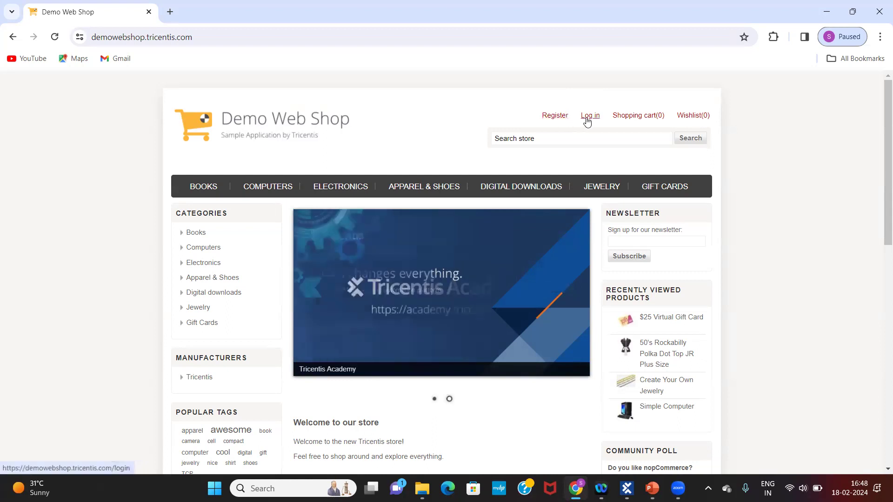
Switch to Tosca Commander and view the properties of the Register link in the Demo Web Shop module
{"action": "mouse_move", "coordinate": [658, 117]}
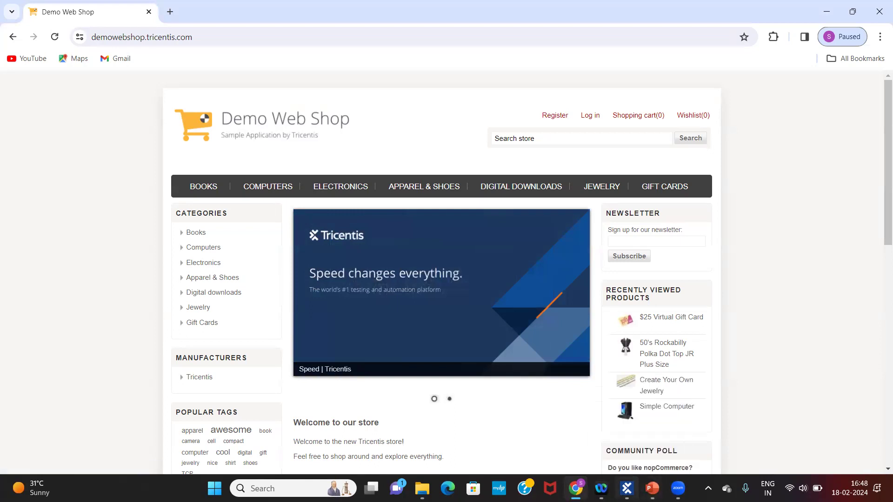
{"action": "left_click", "coordinate": [627, 488]}
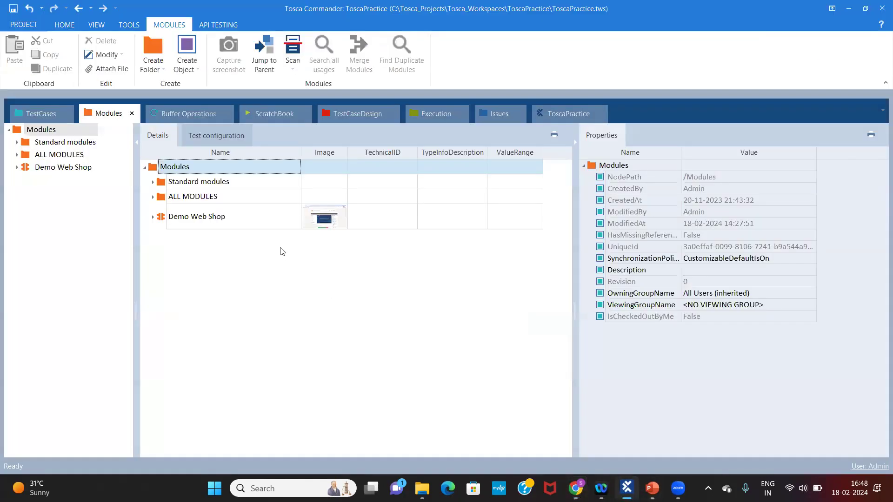
{"action": "left_click", "coordinate": [51, 168]}
{"action": "left_click", "coordinate": [190, 192]}
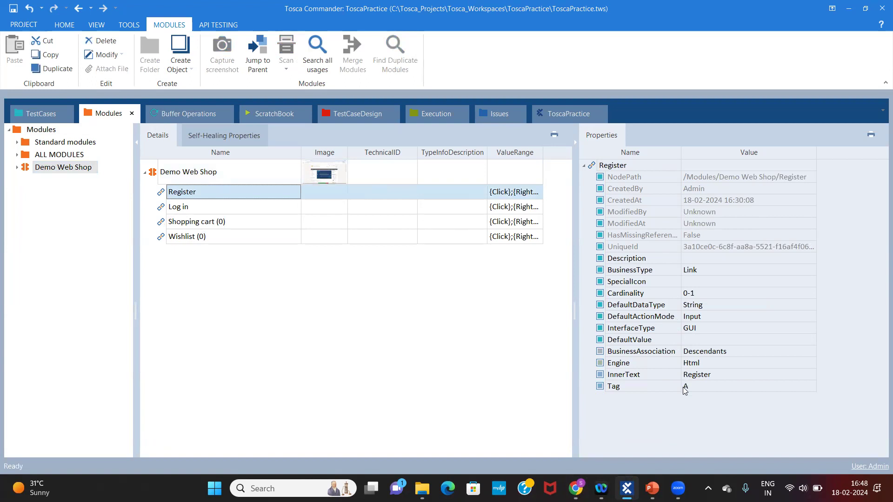
Switch to PowerPoint and read the slides on identification methods and Identify by Properties, comparing them with the module in Tosca Commander
{"action": "mouse_move", "coordinate": [626, 489]}
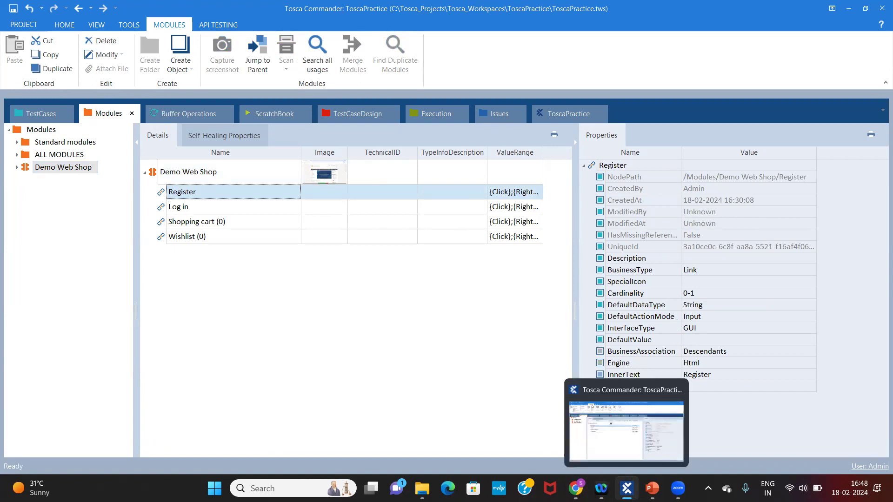
{"action": "left_click", "coordinate": [652, 489]}
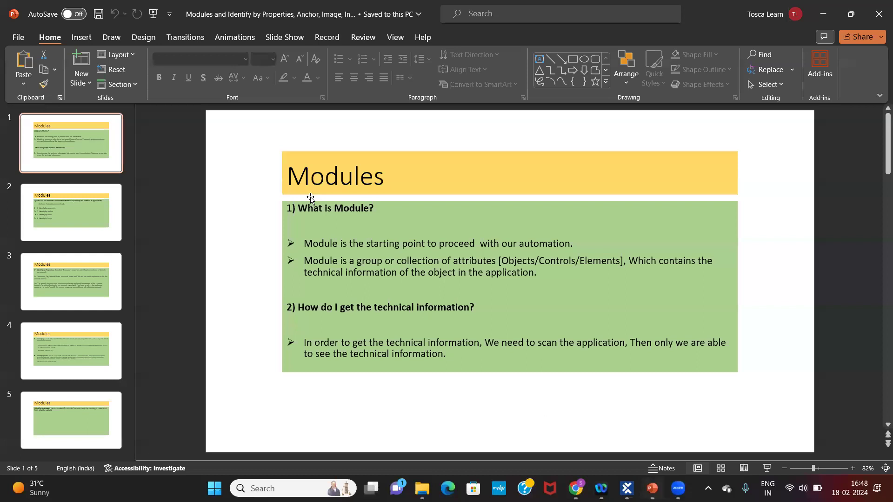
{"action": "left_click", "coordinate": [65, 195]}
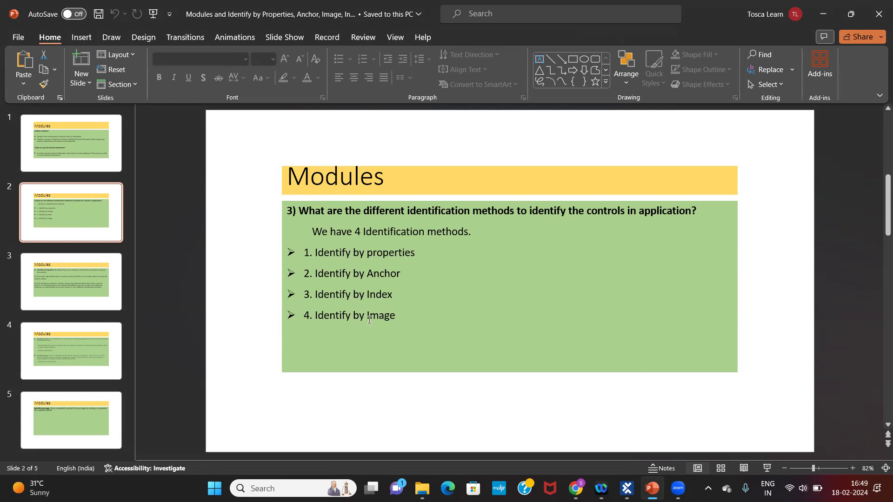
{"action": "left_click", "coordinate": [44, 278]}
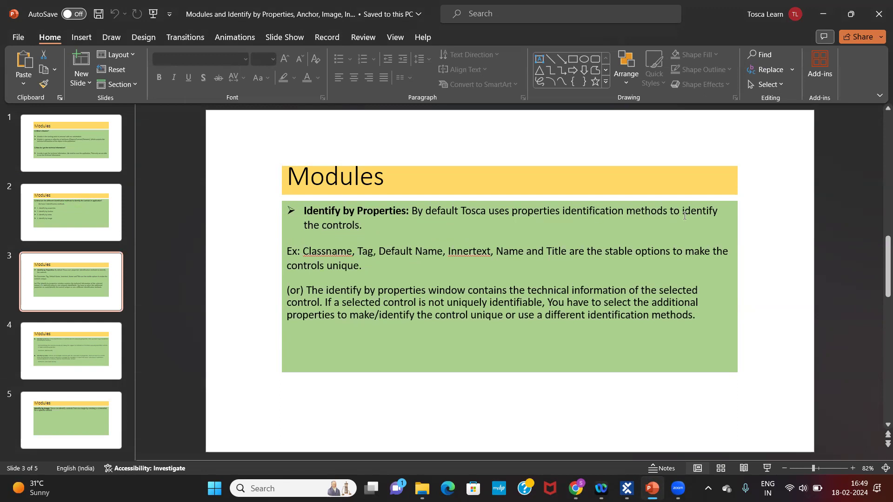
{"action": "left_click", "coordinate": [627, 488]}
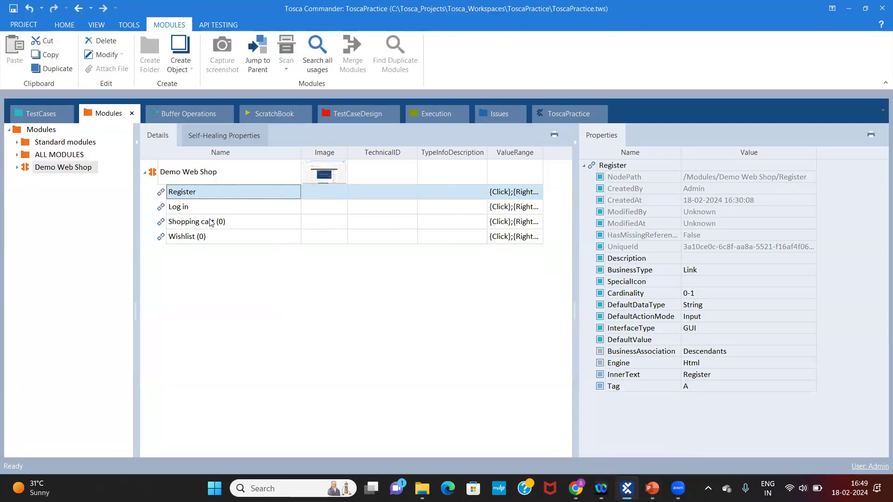
{"action": "left_click", "coordinate": [653, 488]}
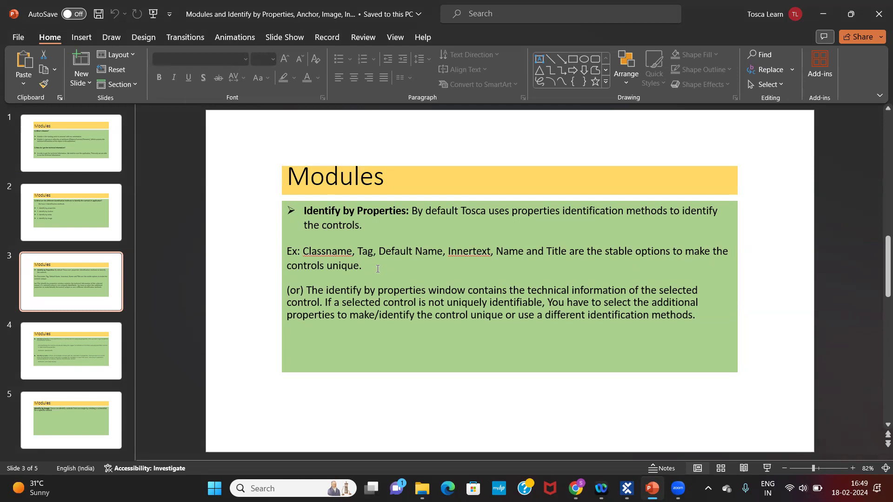
In Tosca Commander, start an application scan from the Modules folder and scan the Demo Web Shop browser window
{"action": "left_click", "coordinate": [627, 489]}
{"action": "left_click", "coordinate": [51, 131]}
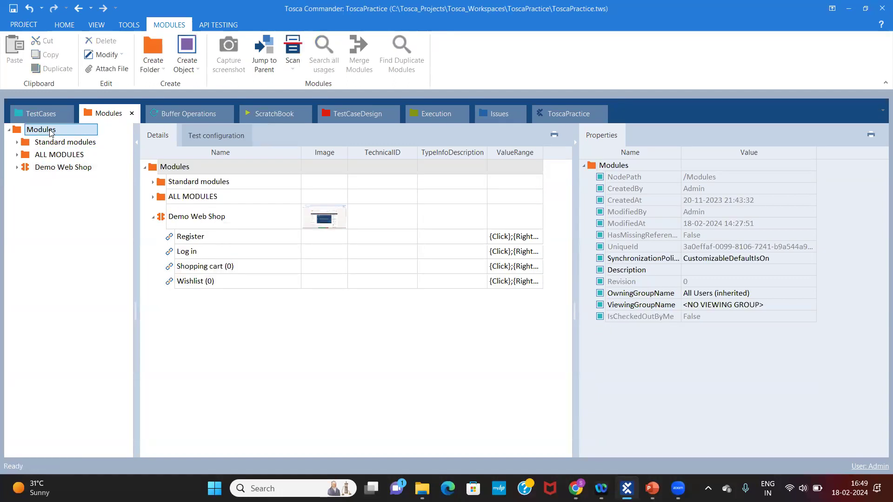
{"action": "right_click", "coordinate": [51, 132]}
{"action": "mouse_move", "coordinate": [79, 187]}
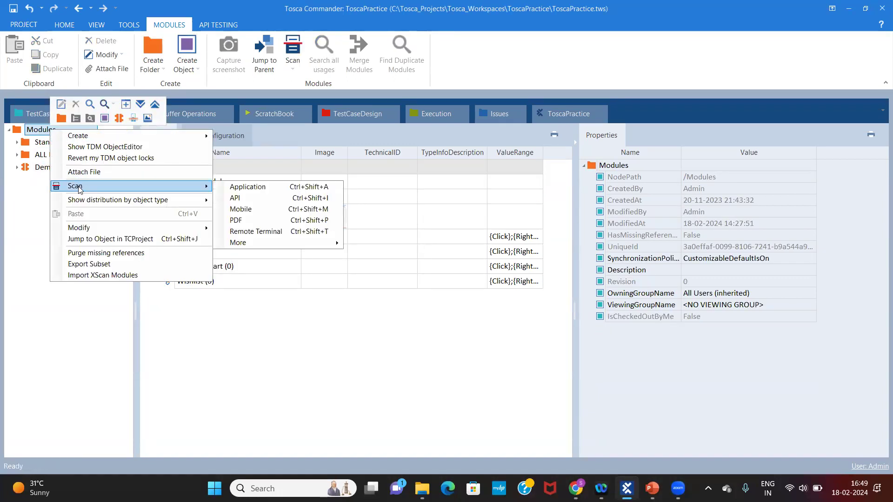
{"action": "left_click", "coordinate": [251, 188]}
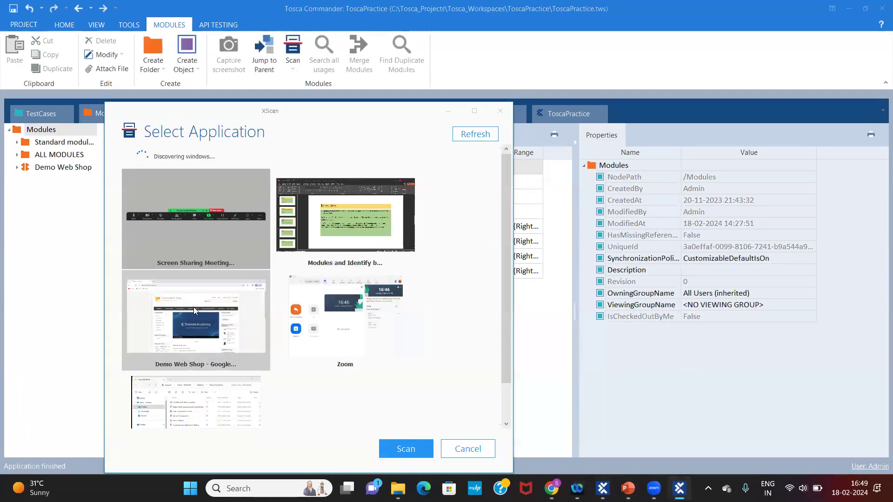
{"action": "left_click", "coordinate": [194, 307]}
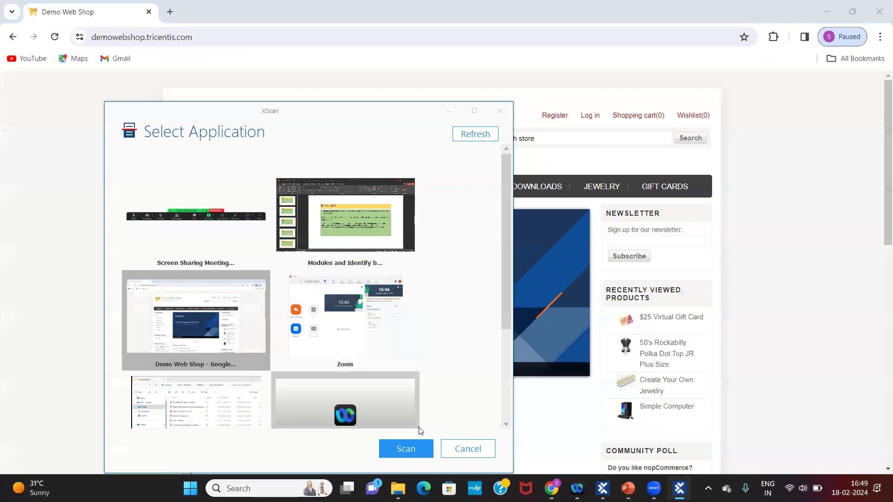
{"action": "left_click", "coordinate": [408, 449]}
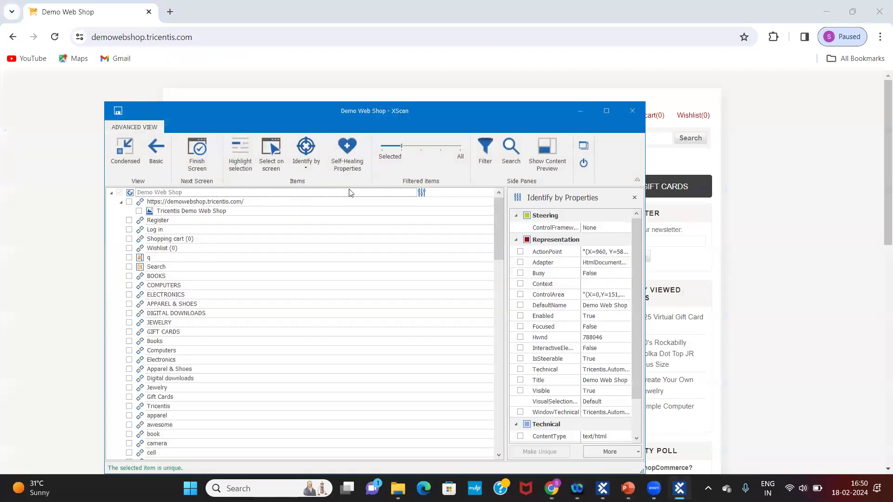
Select the Books, Computers, Electronics, Apparel & Shoes, Digital downloads, Jewelry and Gift Cards category links on screen for the scan
{"action": "left_click", "coordinate": [274, 160]}
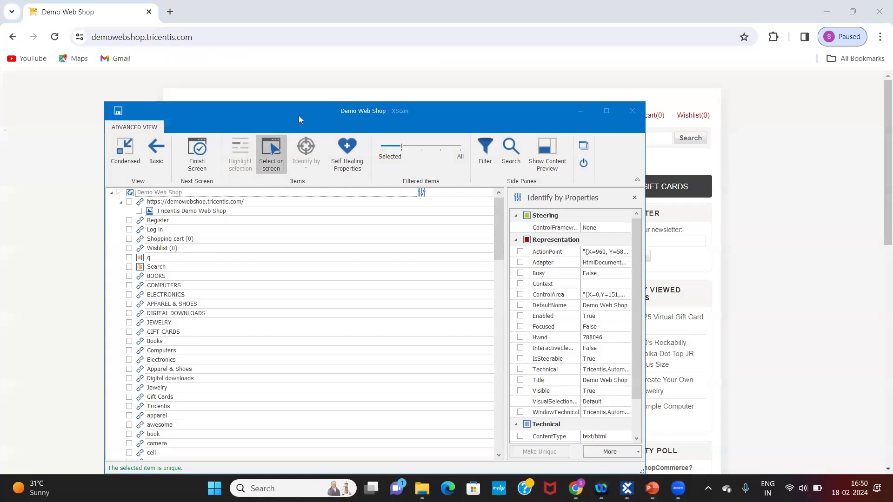
{"action": "left_click_drag", "start_coordinate": [301, 115], "coordinate": [442, 140]}
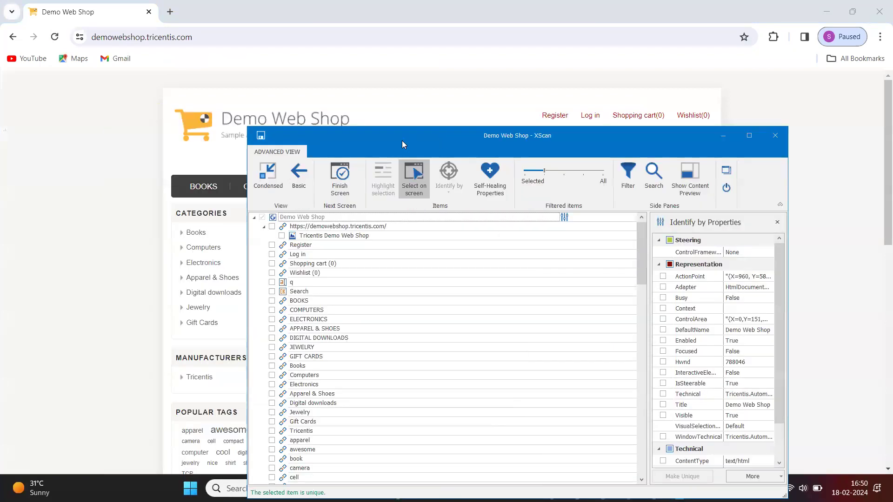
{"action": "left_click_drag", "start_coordinate": [403, 142], "coordinate": [462, 129]}
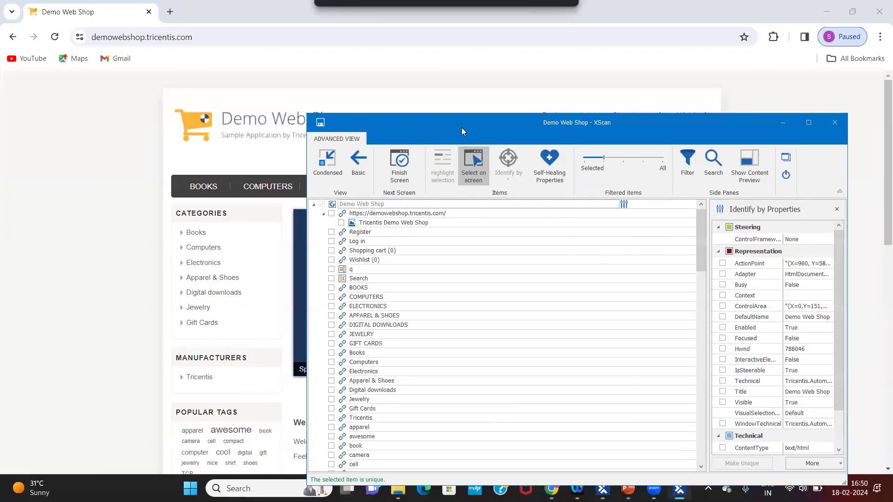
{"action": "left_click", "coordinate": [194, 234]}
{"action": "left_click", "coordinate": [196, 249]}
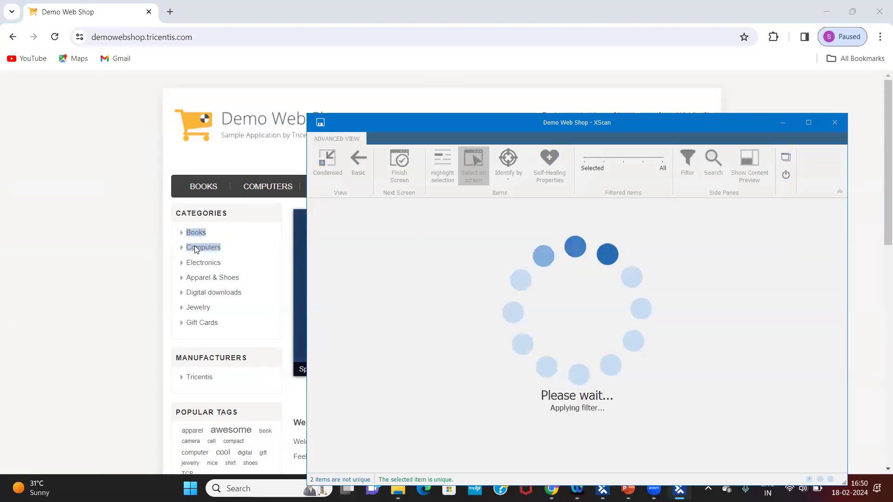
{"action": "left_click", "coordinate": [198, 263]}
{"action": "left_click", "coordinate": [209, 283]}
{"action": "left_click", "coordinate": [213, 294]}
{"action": "left_click", "coordinate": [198, 309]}
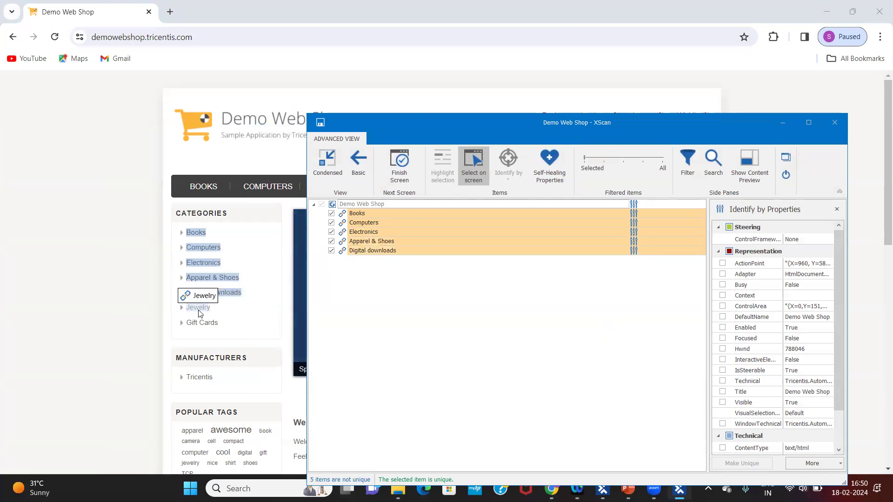
{"action": "left_click", "coordinate": [203, 326]}
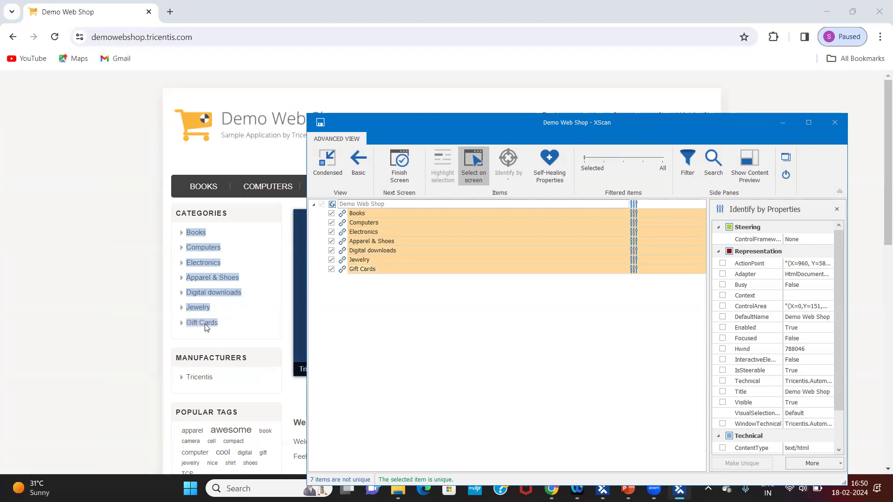
{"action": "left_click", "coordinate": [478, 163]}
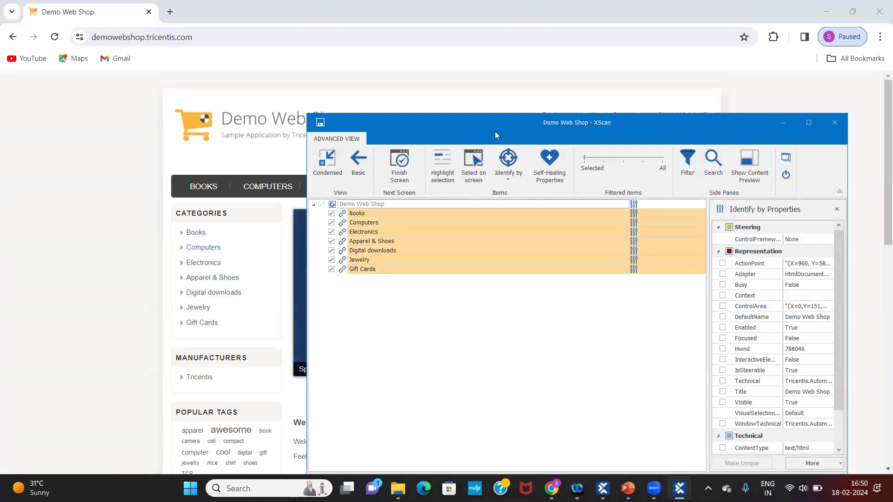
Check the uniqueness status and properties of the scanned Books and Computers links
{"action": "left_click_drag", "start_coordinate": [462, 123], "coordinate": [206, 90]}
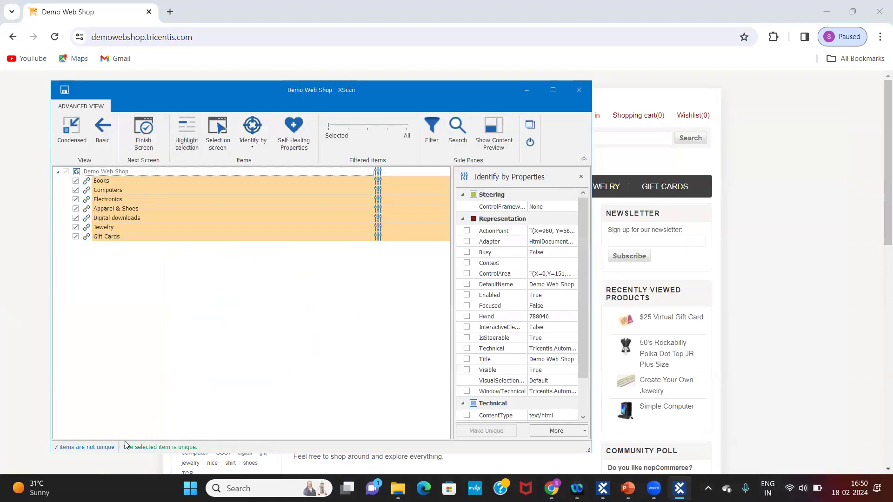
{"action": "left_click", "coordinate": [134, 179]}
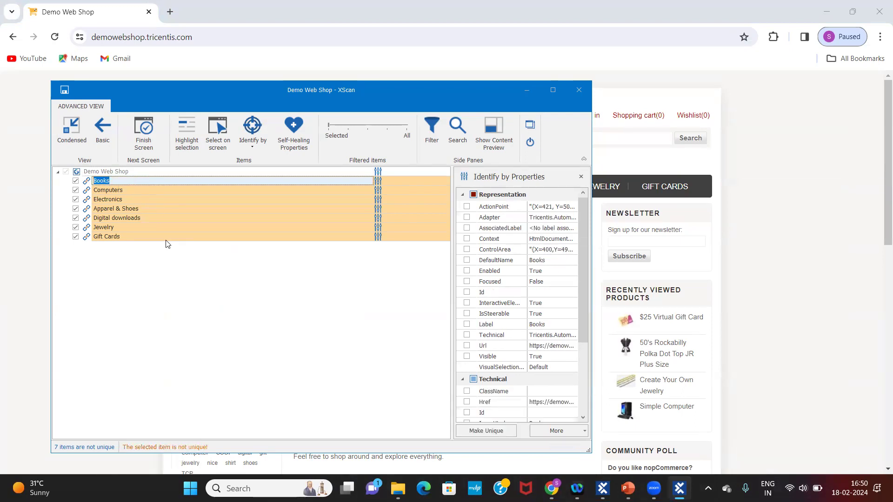
{"action": "left_click", "coordinate": [115, 190]}
{"action": "left_click", "coordinate": [124, 182]}
{"action": "left_click", "coordinate": [123, 189]}
{"action": "left_click", "coordinate": [133, 179]}
Choose Properties as the identification method for the scanned Books link
{"action": "left_click", "coordinate": [254, 148]}
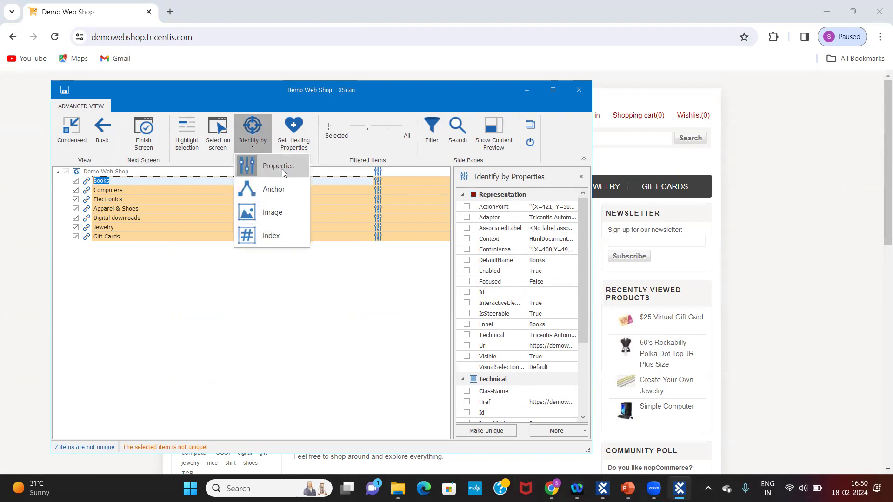
{"action": "left_click", "coordinate": [283, 167]}
{"action": "left_click", "coordinate": [141, 188]}
{"action": "double_click", "coordinate": [135, 181]}
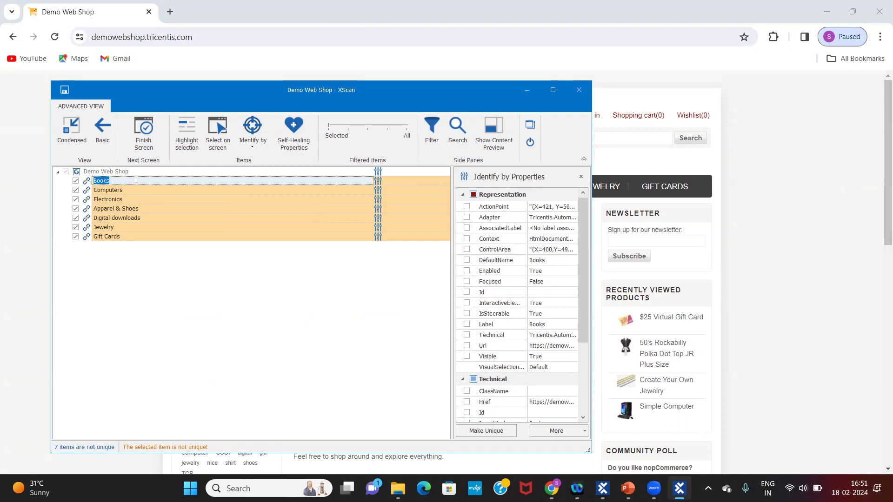
Examine the Books link's representation and technical properties, and compare them with the Identify by Properties slide in PowerPoint
{"action": "left_click_drag", "start_coordinate": [583, 238], "coordinate": [586, 305]}
{"action": "mouse_move", "coordinate": [650, 119]}
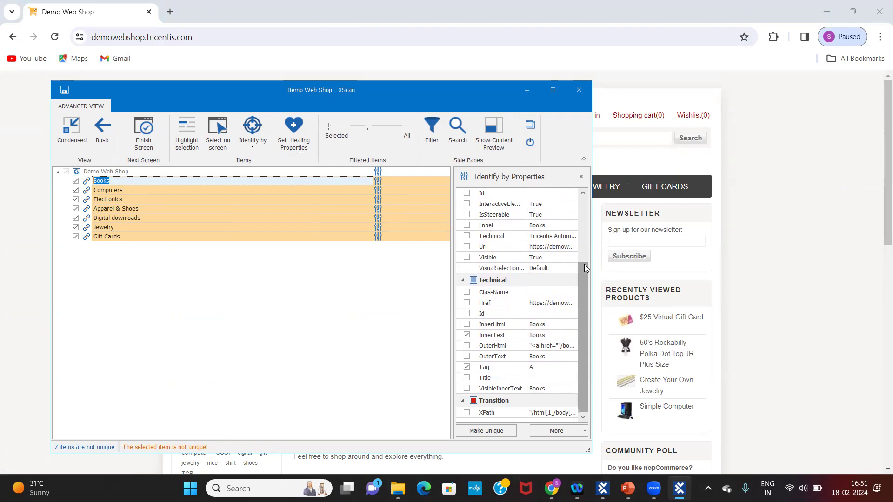
{"action": "left_click_drag", "start_coordinate": [585, 269], "coordinate": [584, 203]}
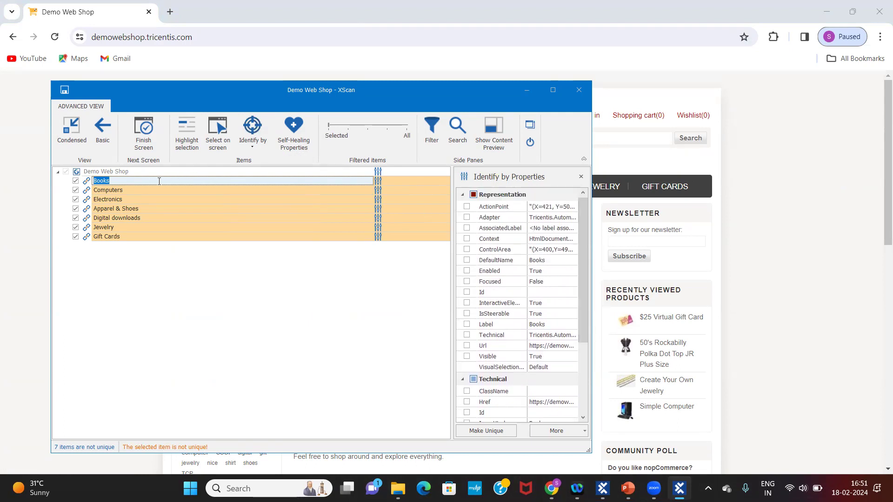
{"action": "left_click_drag", "start_coordinate": [586, 221], "coordinate": [586, 227]}
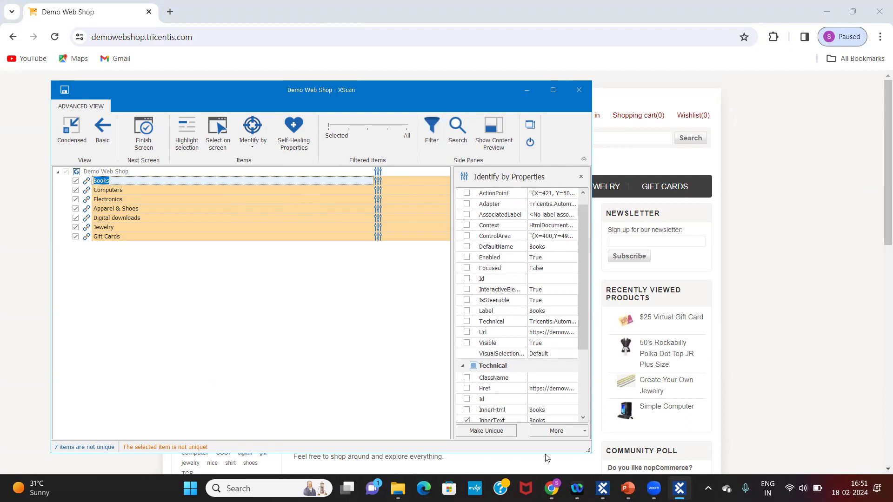
{"action": "left_click", "coordinate": [628, 489]}
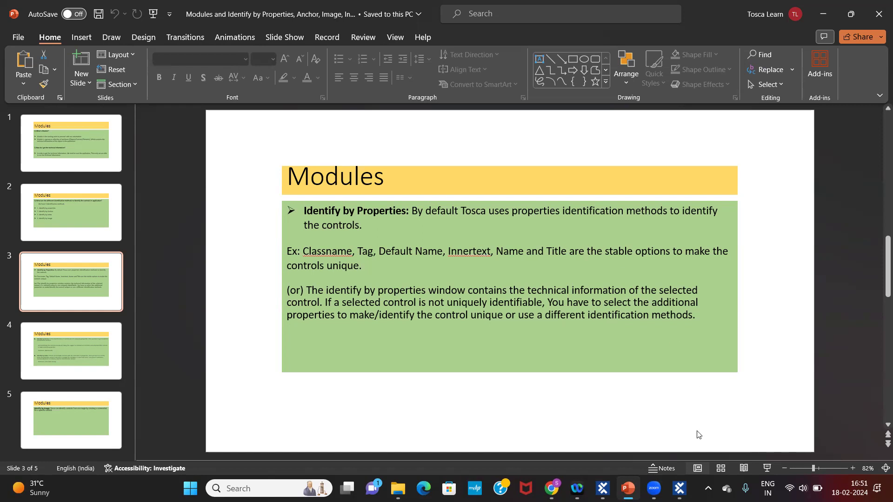
{"action": "left_click", "coordinate": [679, 488]}
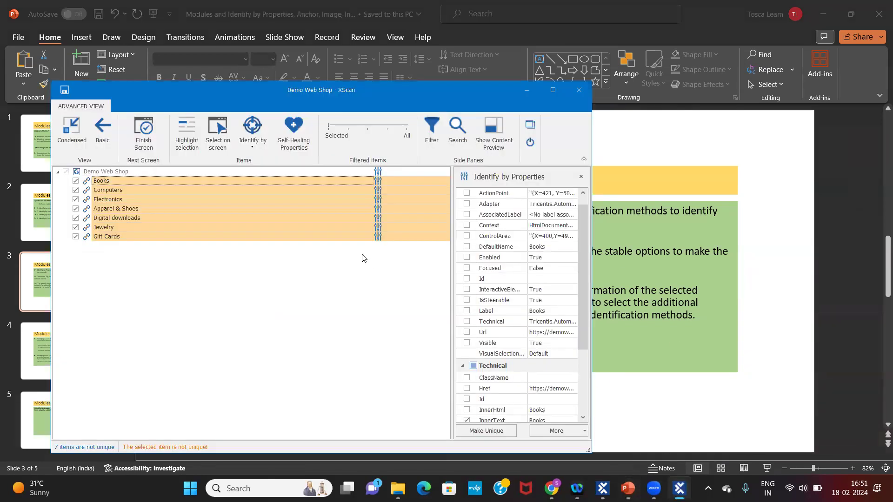
{"action": "left_click", "coordinate": [168, 183]}
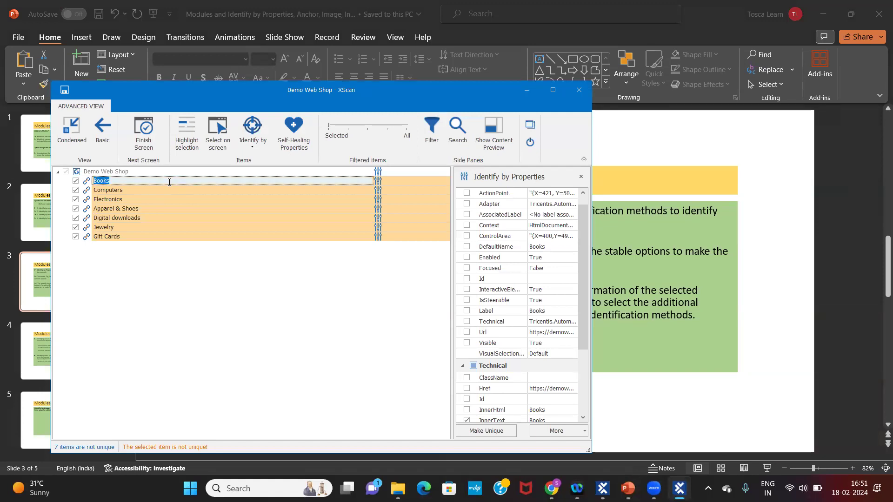
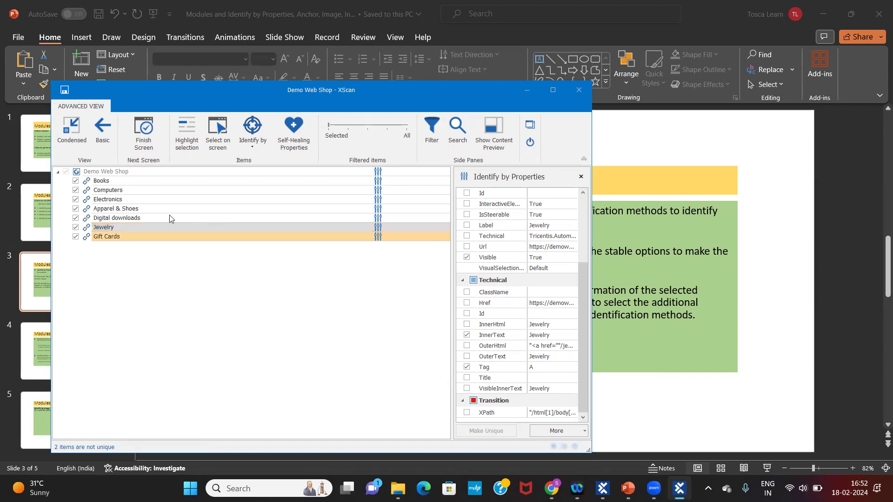
Add the Visible property to the Gift Cards link's identification, and review the properties of the Demo Web Shop page and Books link
{"action": "left_click", "coordinate": [156, 237]}
{"action": "left_click", "coordinate": [467, 258]}
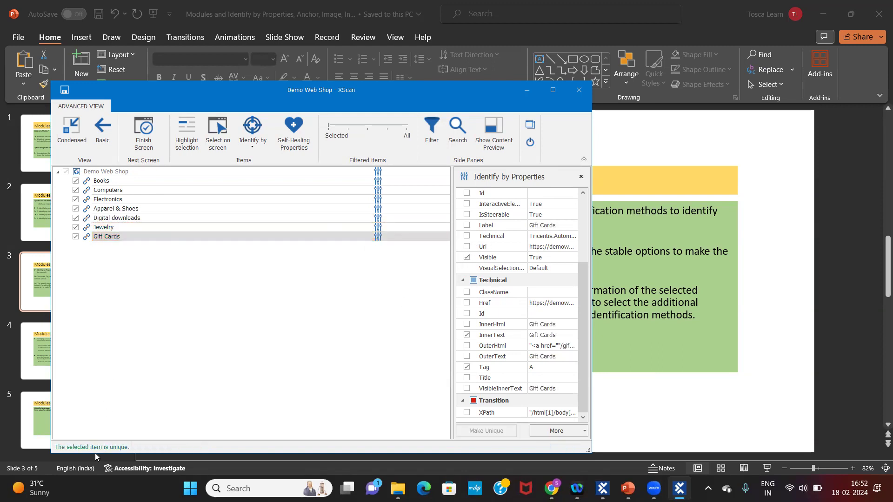
{"action": "left_click", "coordinate": [142, 173]}
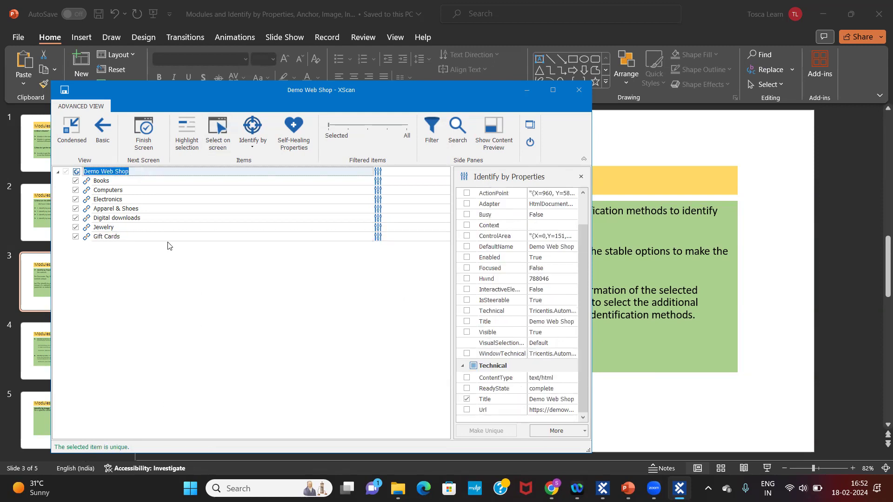
{"action": "left_click", "coordinate": [165, 183]}
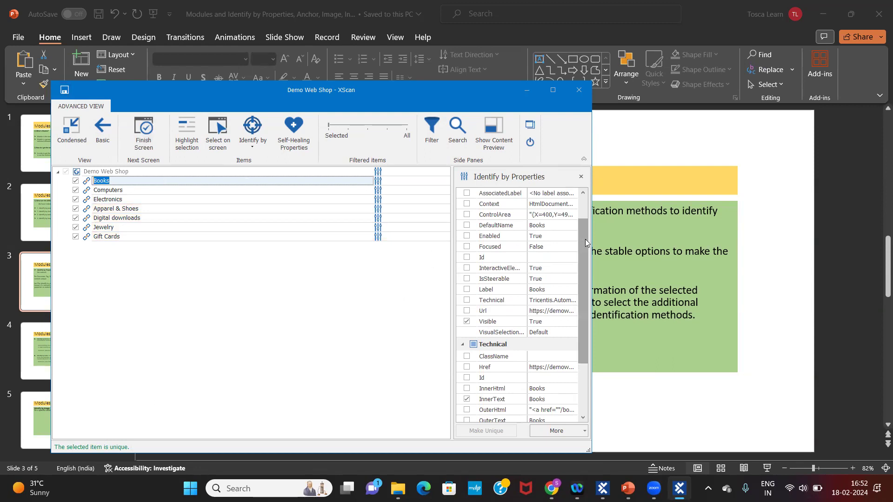
Review the Books link's general, technical and transition properties, and save the scanned Demo Web Shop module
{"action": "mouse_move", "coordinate": [585, 239]}
{"action": "left_mouse_down"}
{"action": "mouse_move", "coordinate": [586, 275]}
{"action": "mouse_move", "coordinate": [588, 237]}
{"action": "left_mouse_up"}
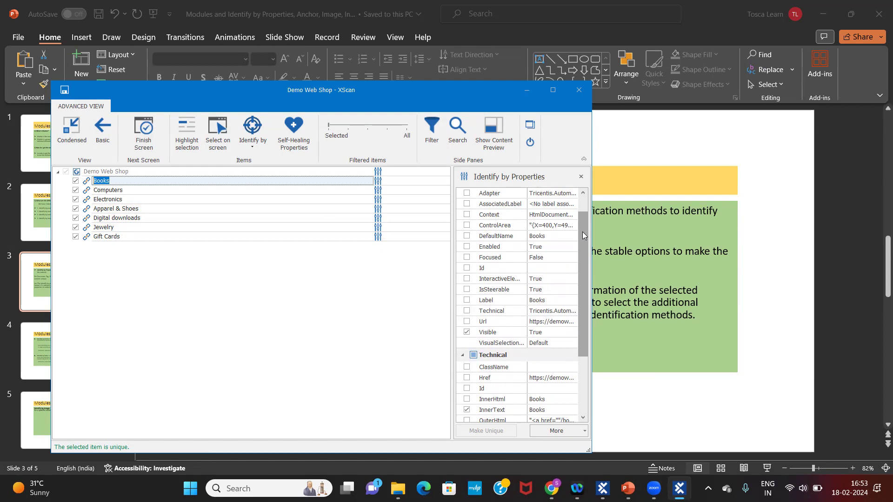
{"action": "left_click_drag", "start_coordinate": [582, 232], "coordinate": [577, 322]}
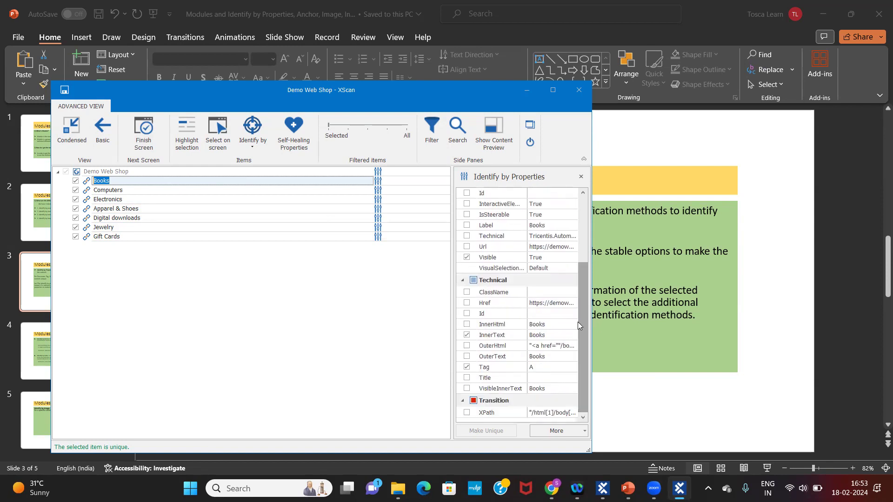
{"action": "left_click", "coordinate": [64, 91]}
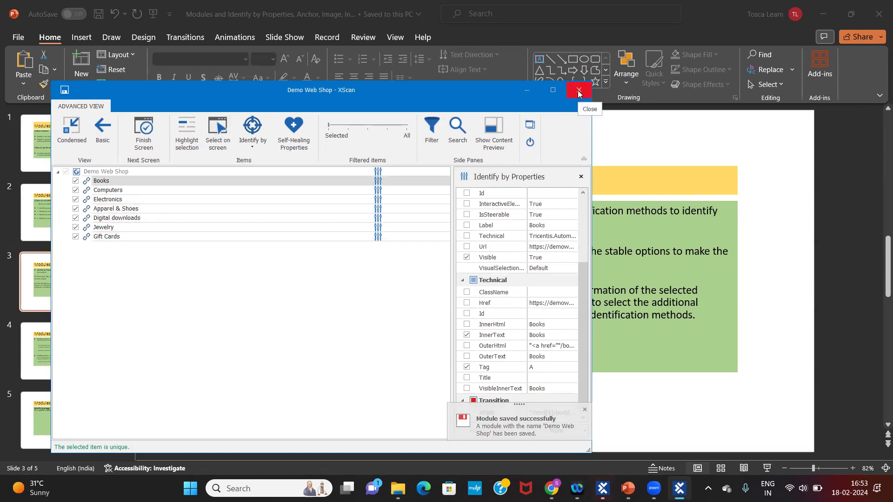
Examine the Books link's technical properties and open its ClassName value, leaving it without changes
{"action": "left_click", "coordinate": [133, 190]}
{"action": "left_click", "coordinate": [135, 180]}
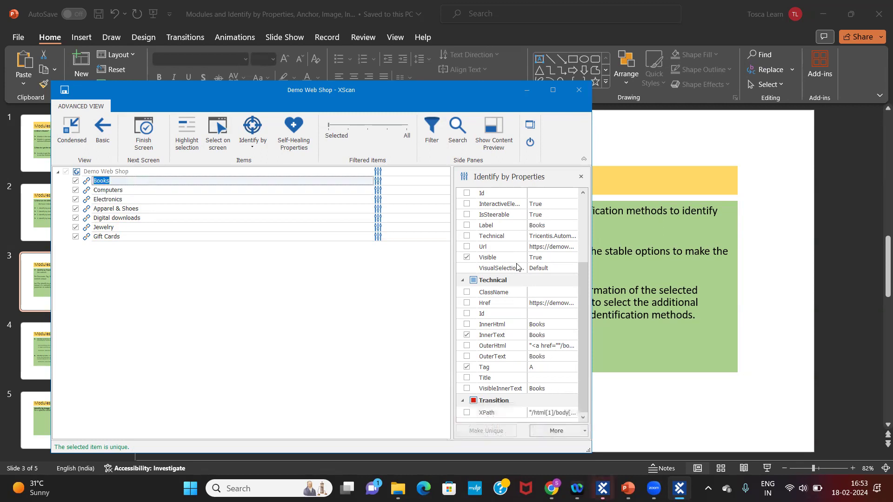
{"action": "left_click_drag", "start_coordinate": [583, 281], "coordinate": [583, 273]}
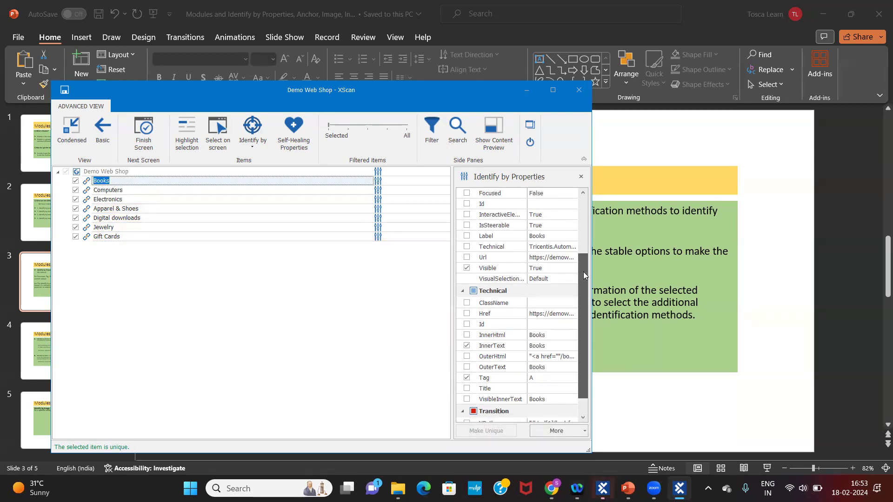
{"action": "left_click", "coordinate": [549, 304]}
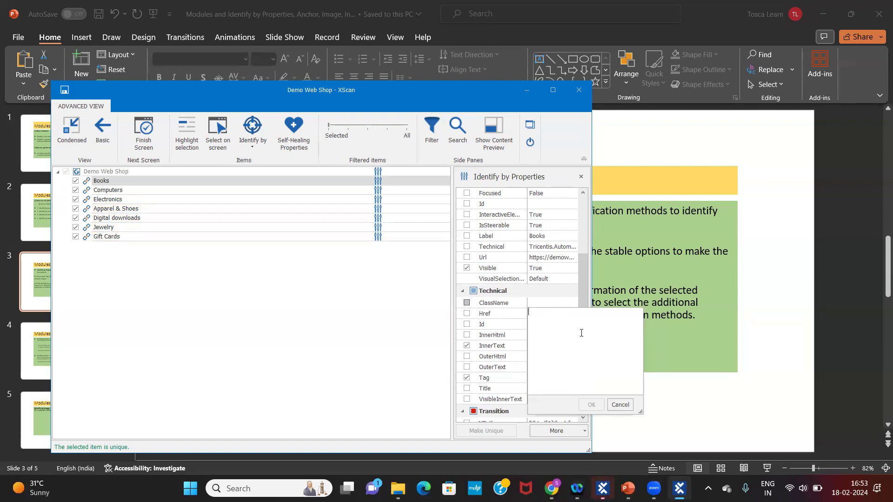
{"action": "left_click", "coordinate": [620, 405]}
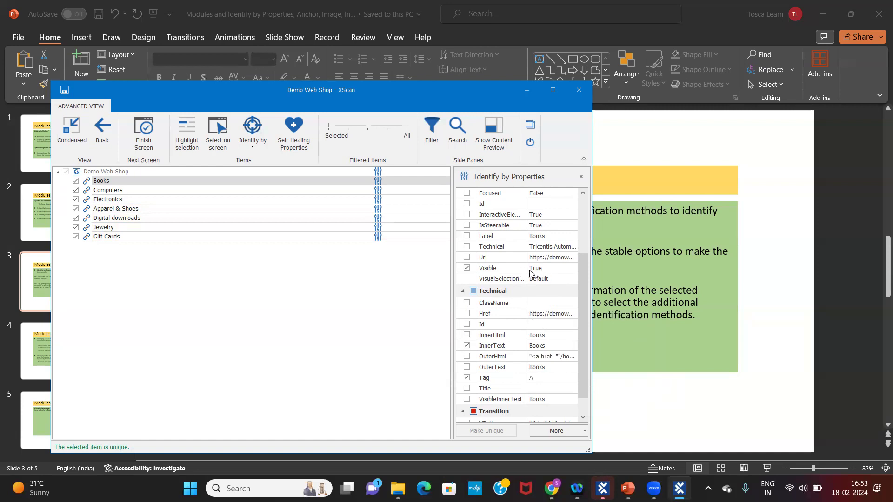
Try identifying the Books link without the Visible property, considering DefaultName instead, and restore Visible
{"action": "left_click", "coordinate": [467, 269]}
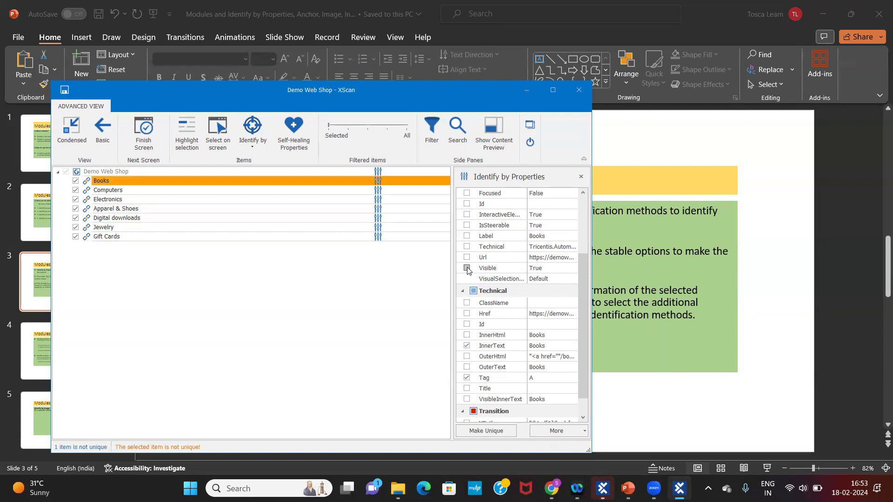
{"action": "left_click", "coordinate": [467, 269]}
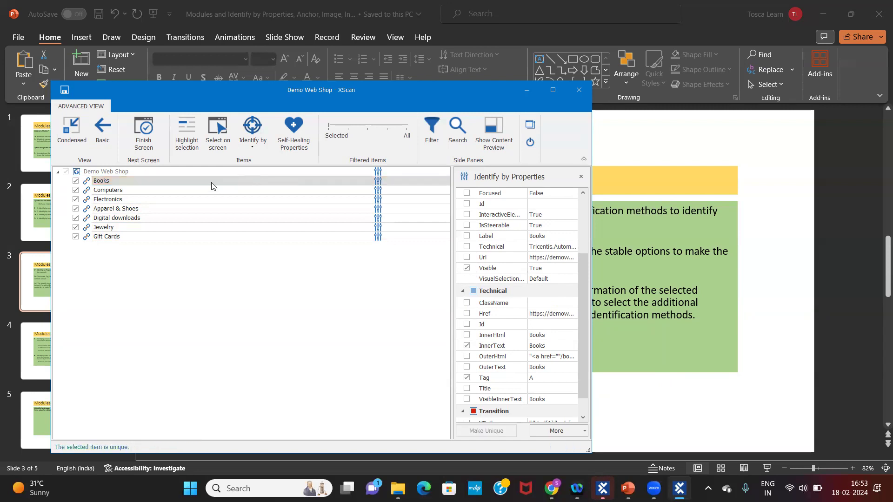
{"action": "left_click", "coordinate": [467, 268]}
{"action": "left_click_drag", "start_coordinate": [587, 286], "coordinate": [579, 243]}
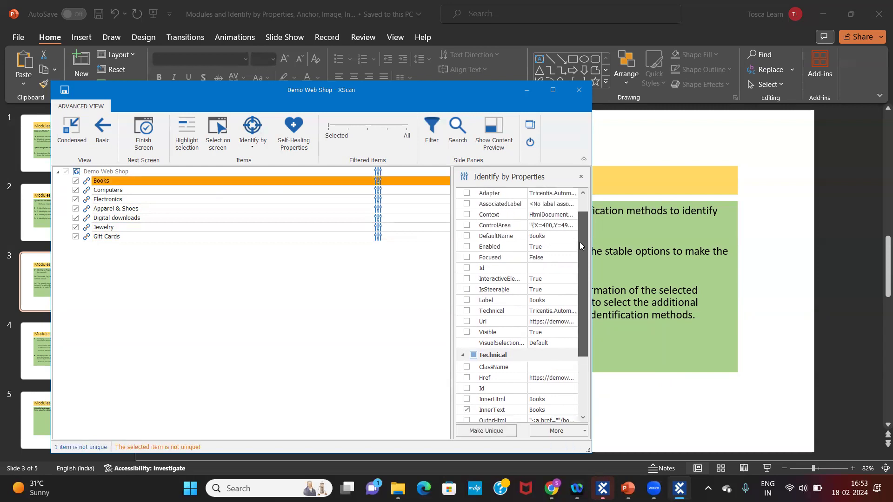
{"action": "left_click", "coordinate": [467, 236]}
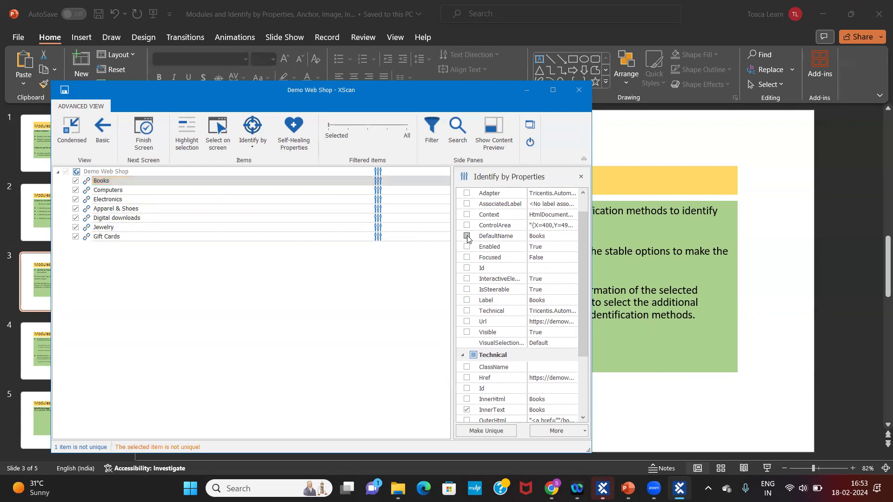
{"action": "left_click", "coordinate": [467, 333]}
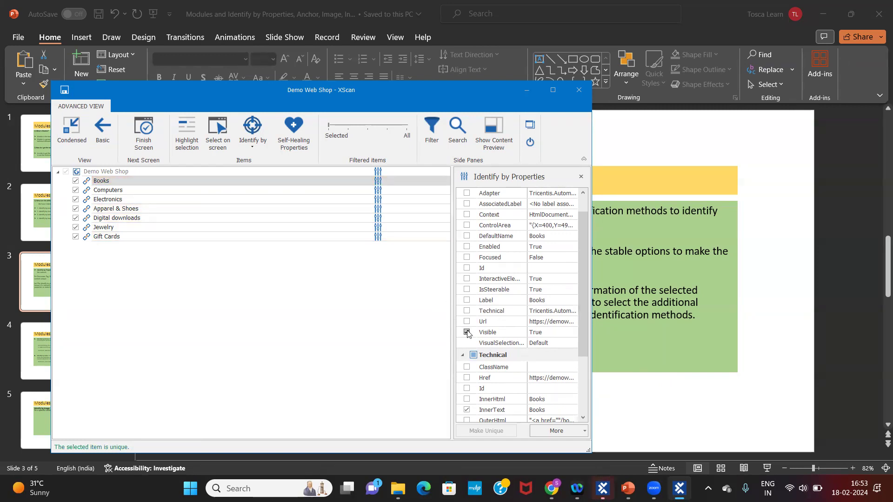
Save the Demo Web Shop module with the Books link's chosen properties, and close XScan
{"action": "left_click", "coordinate": [213, 180]}
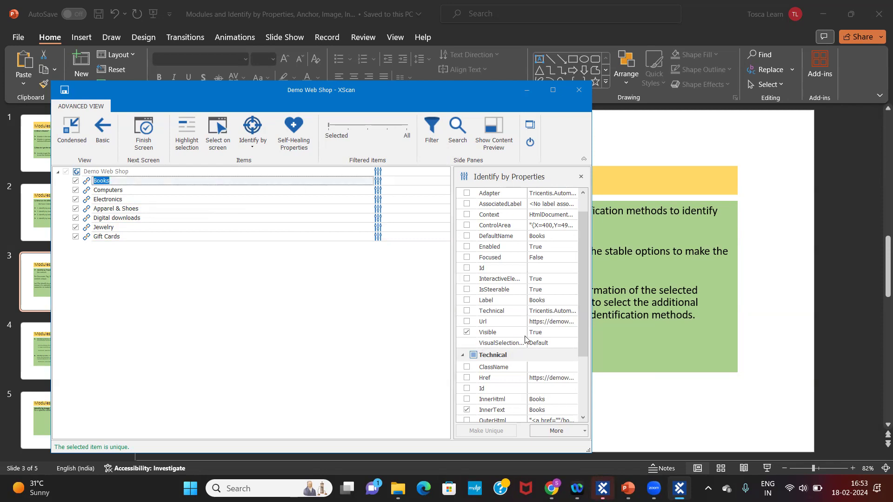
{"action": "left_click_drag", "start_coordinate": [580, 321], "coordinate": [581, 355]}
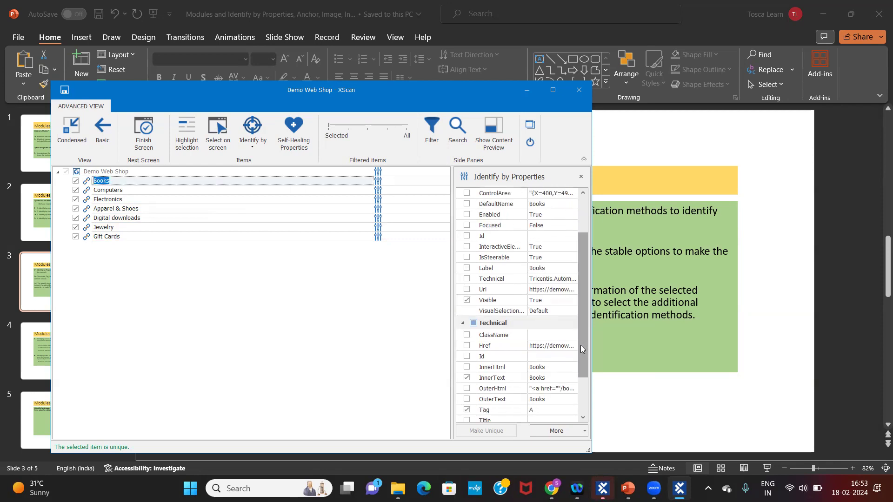
{"action": "left_click", "coordinate": [64, 89]}
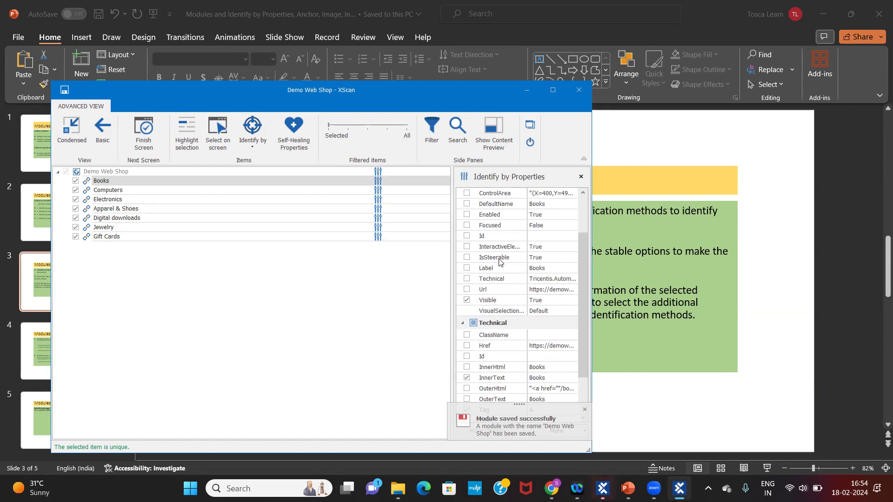
{"action": "left_click", "coordinate": [580, 90]}
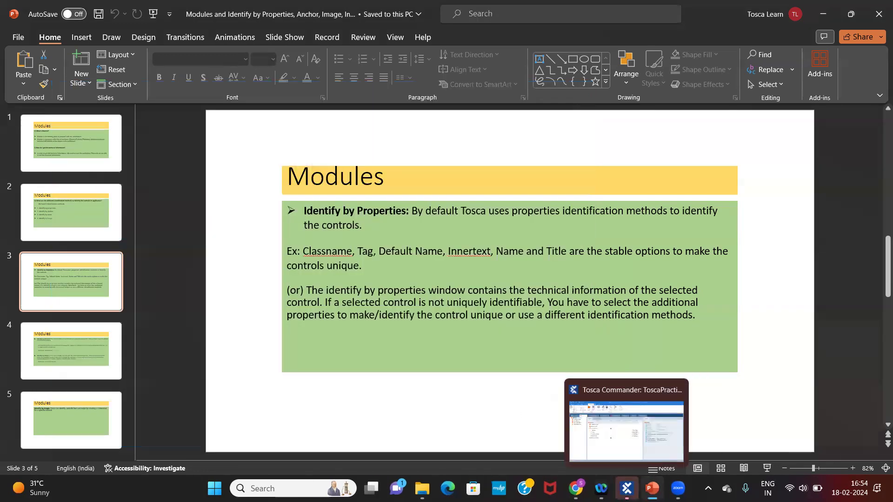
Switch to Tosca Commander and expand the newly scanned Demo Web Shop module
{"action": "left_click", "coordinate": [626, 488]}
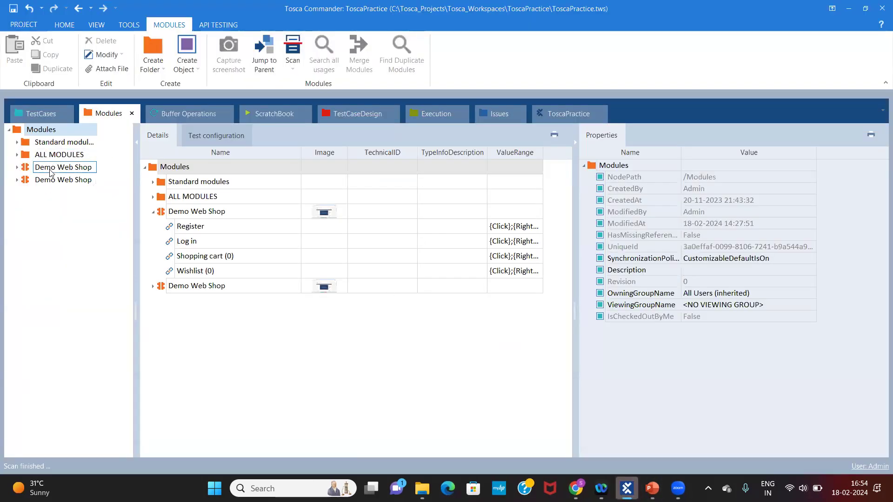
{"action": "left_click", "coordinate": [63, 179]}
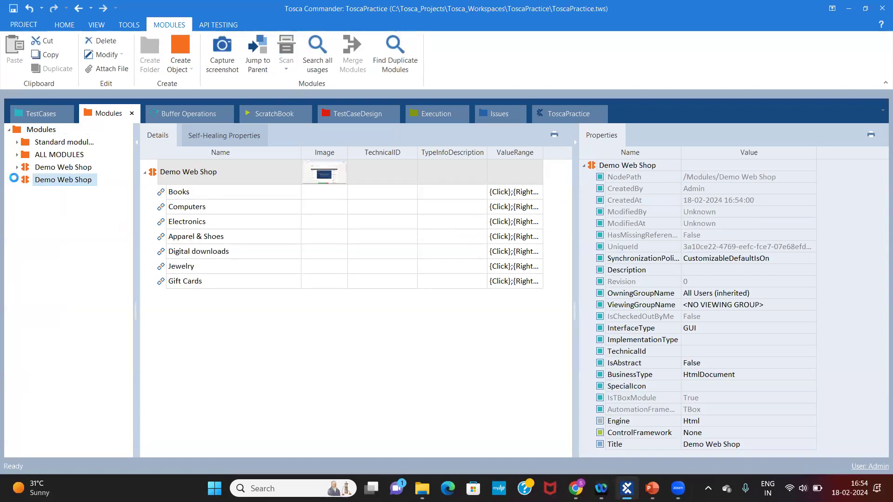
{"action": "left_click", "coordinate": [17, 180]}
{"action": "left_click", "coordinate": [54, 183]}
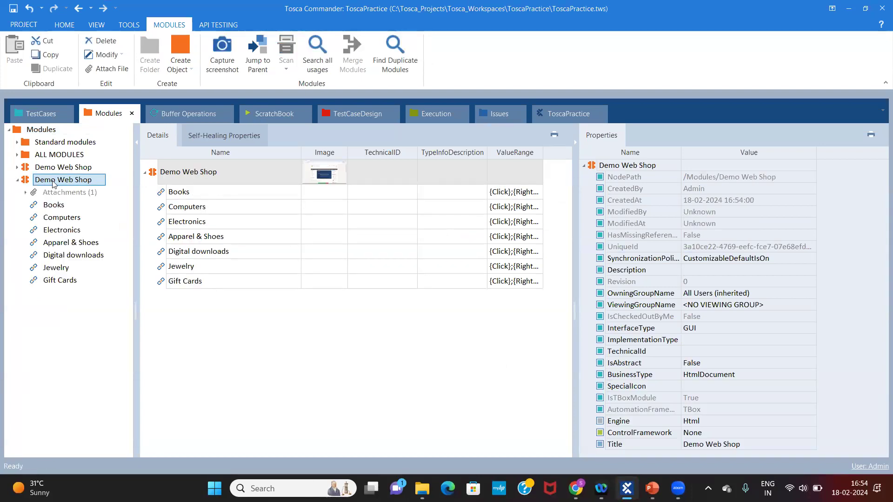
Review the properties of the module's Books, Computers and Electronics links, including the Visible property of Books
{"action": "left_click", "coordinate": [180, 196]}
{"action": "left_click", "coordinate": [184, 211]}
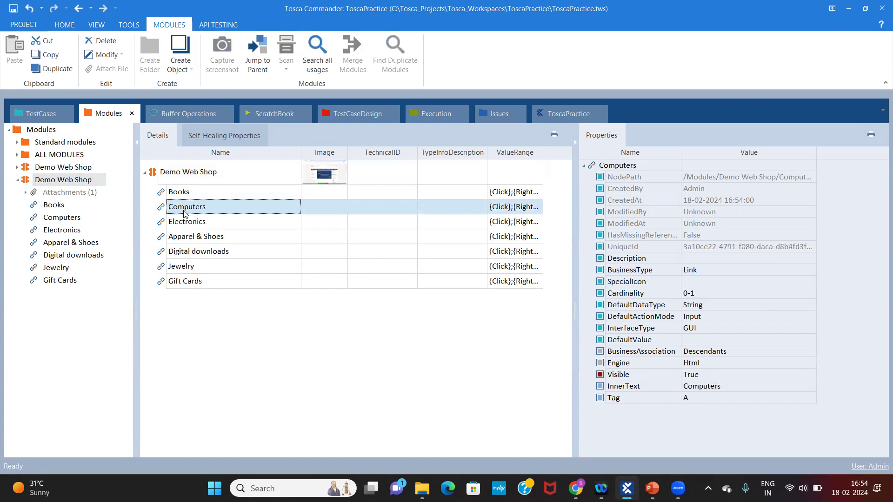
{"action": "left_click", "coordinate": [188, 223]}
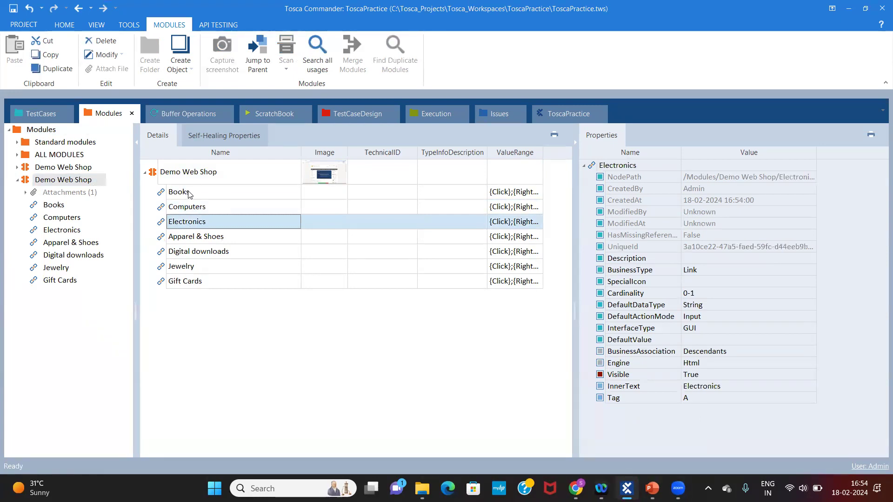
{"action": "left_click", "coordinate": [190, 194]}
{"action": "left_click", "coordinate": [189, 210]}
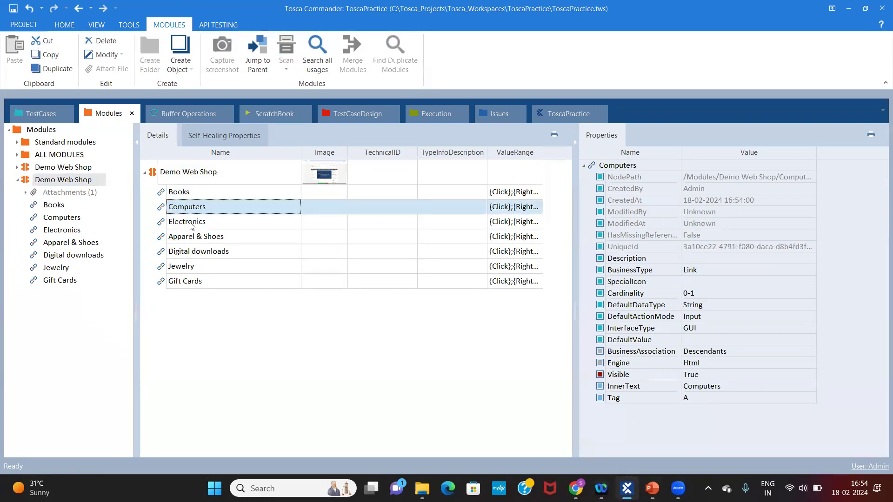
{"action": "left_click", "coordinate": [191, 225]}
{"action": "left_click", "coordinate": [205, 184]}
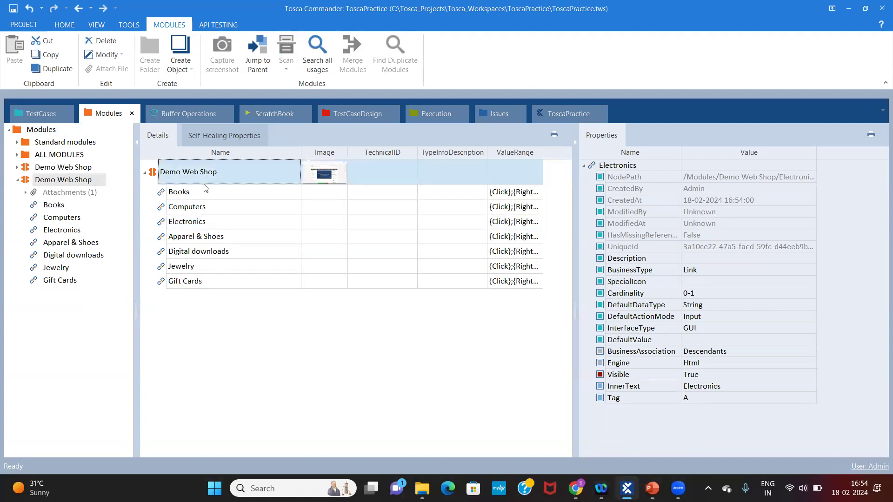
{"action": "left_click", "coordinate": [196, 192]}
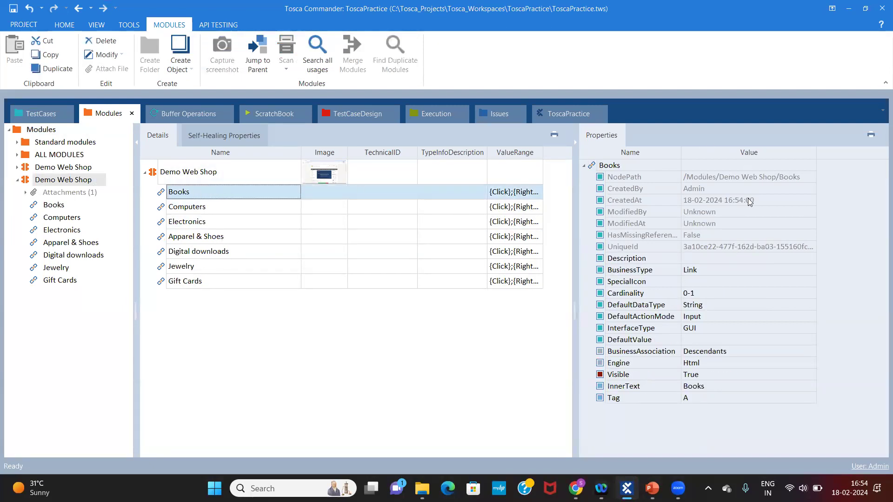
{"action": "left_click", "coordinate": [636, 375]}
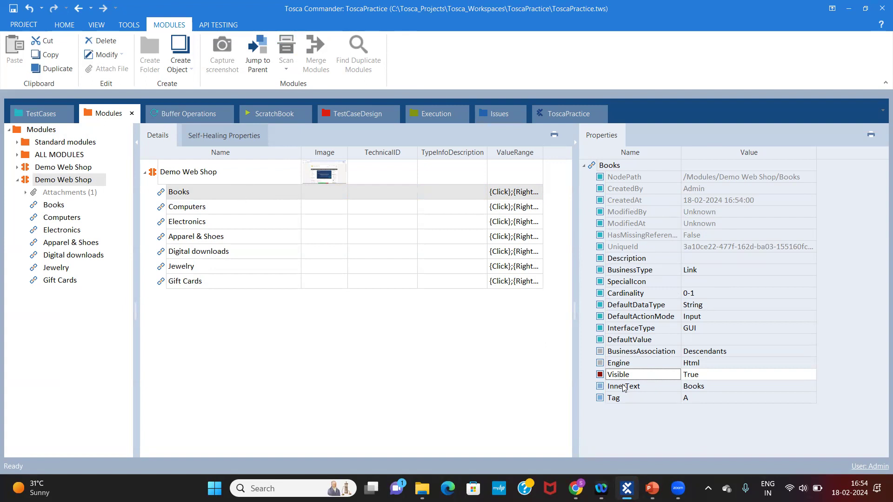
Check the Visible, InnerText and Tag properties of the Computers, Electronics, Apparel & Shoes and Digital downloads links
{"action": "left_click", "coordinate": [227, 213]}
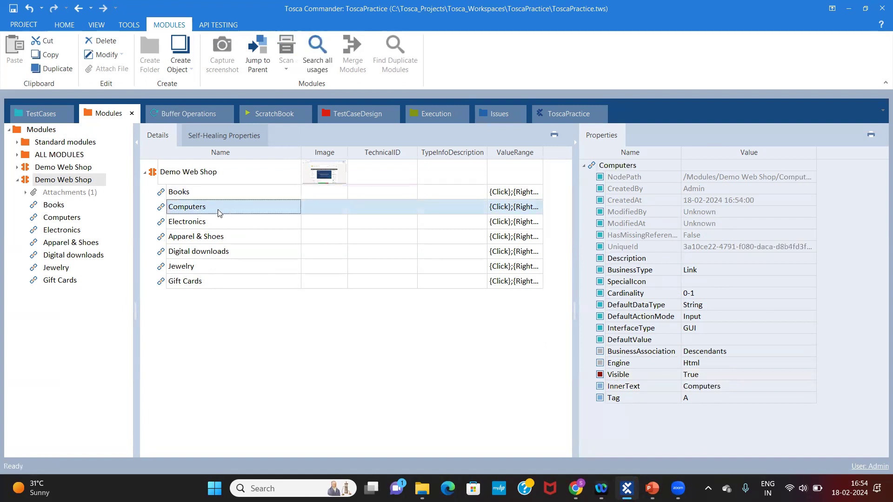
{"action": "left_click", "coordinate": [207, 224]}
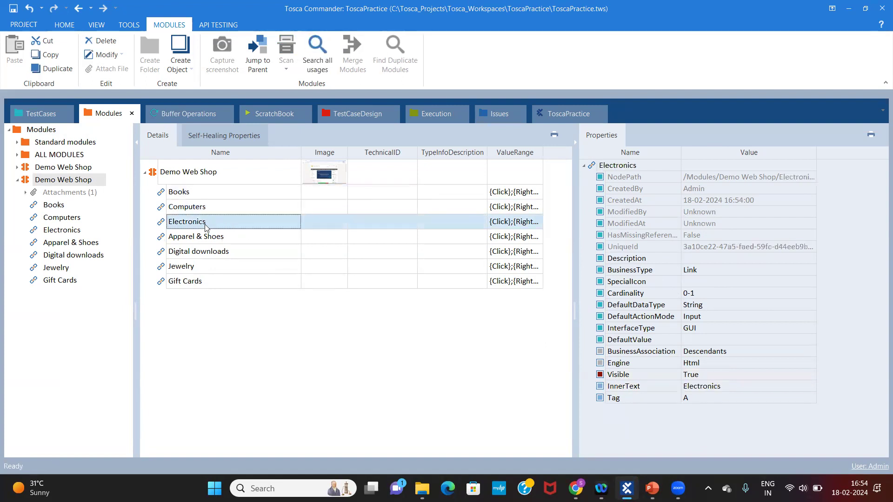
{"action": "left_click", "coordinate": [203, 238]}
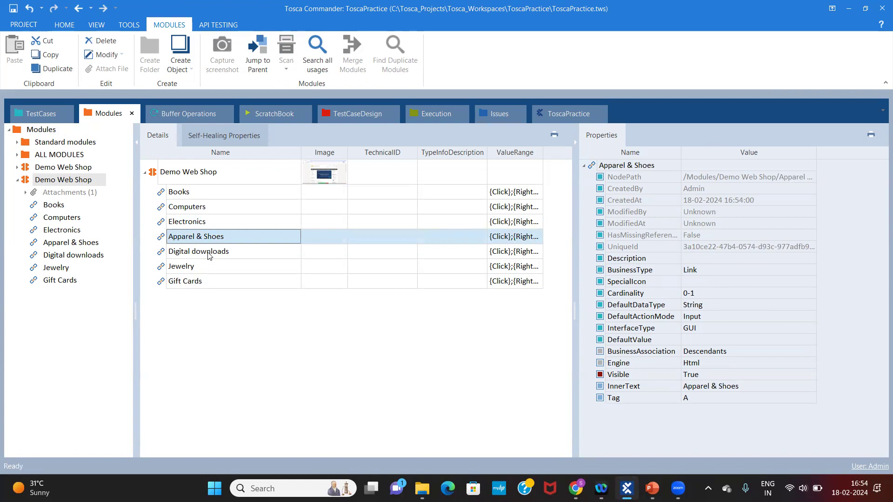
{"action": "left_click", "coordinate": [210, 255]}
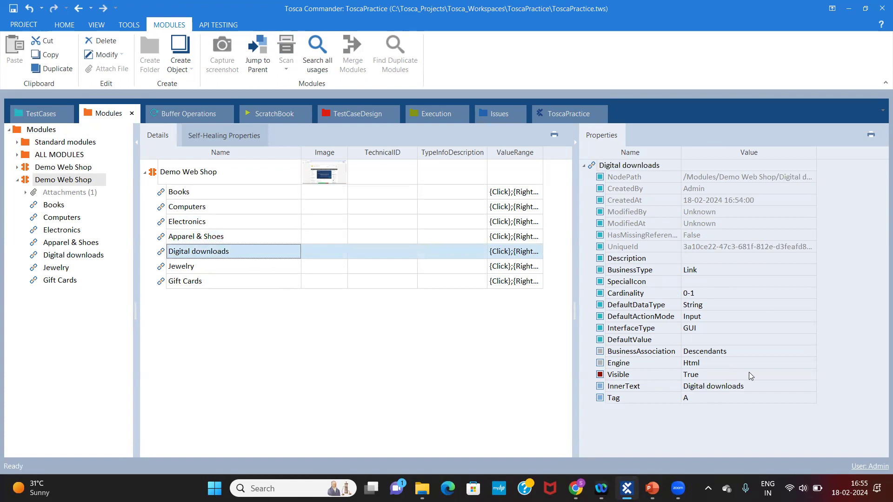
Compare the identification properties of the Books and Computers links, and glance at the Demo Web Shop module's own properties
{"action": "left_click", "coordinate": [227, 192]}
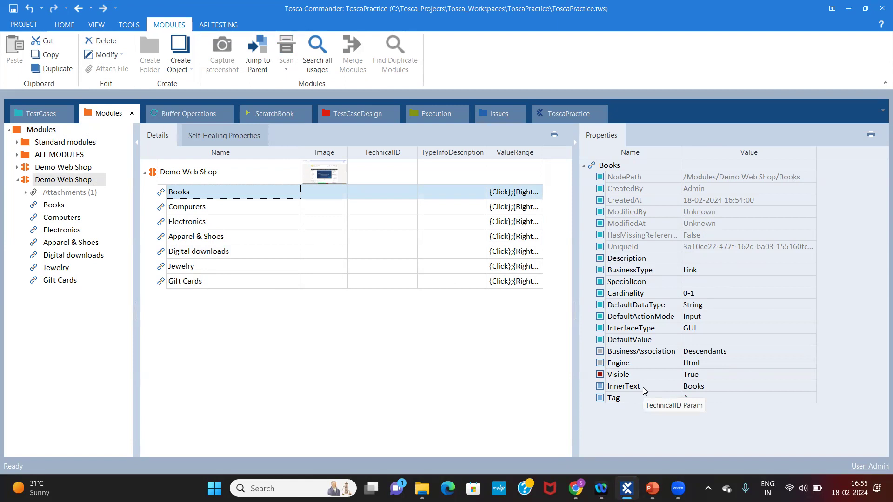
{"action": "left_click", "coordinate": [190, 210]}
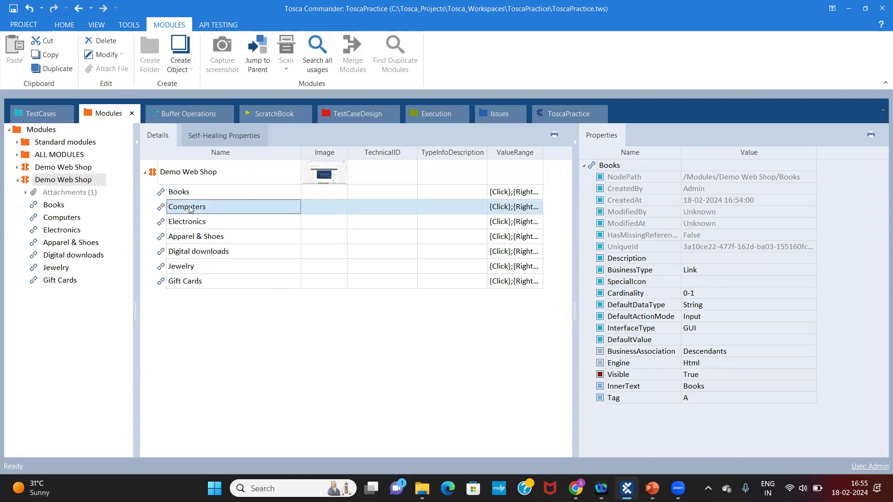
{"action": "left_click", "coordinate": [202, 192]}
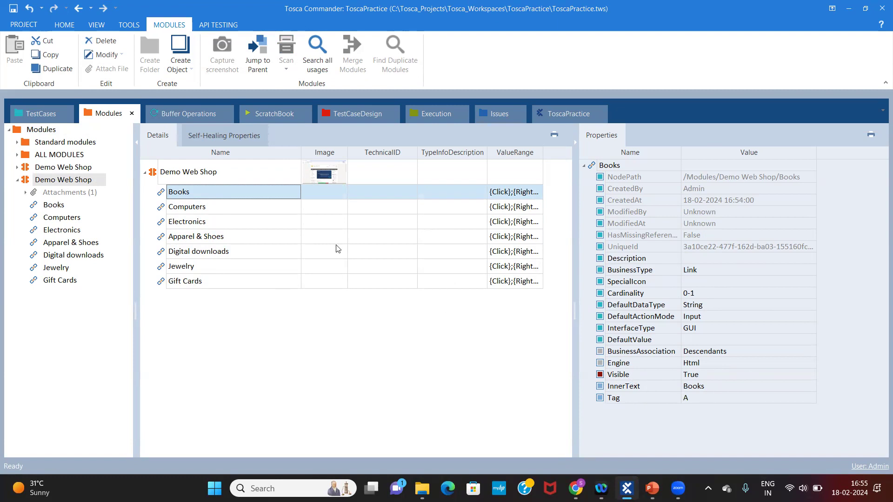
{"action": "left_click", "coordinate": [187, 210]}
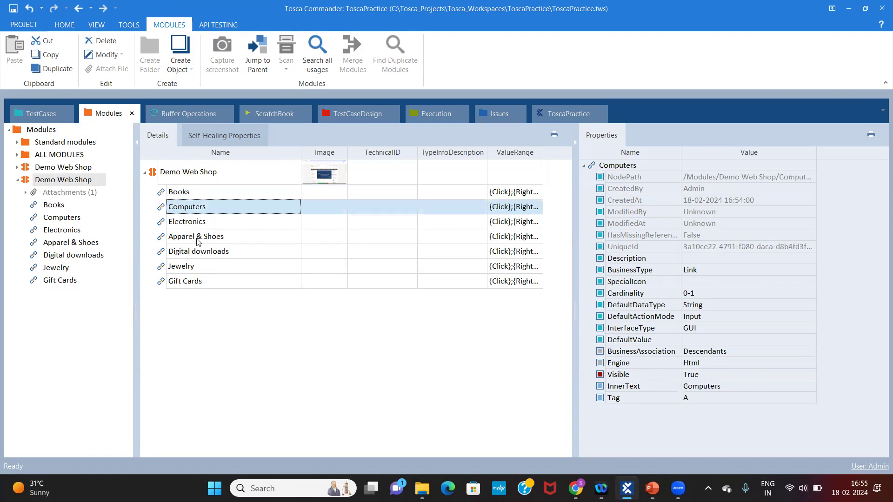
{"action": "left_click", "coordinate": [182, 277]}
{"action": "left_click", "coordinate": [221, 181]}
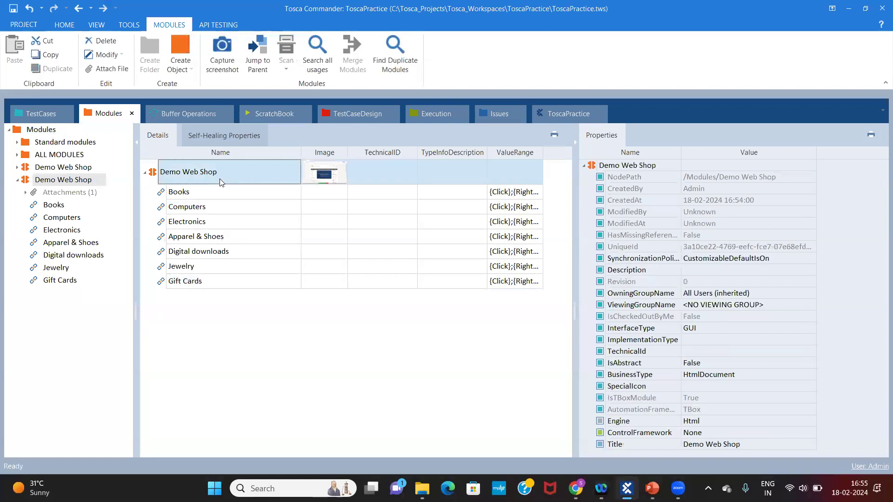
{"action": "left_click", "coordinate": [193, 192]}
{"action": "left_click", "coordinate": [197, 210]}
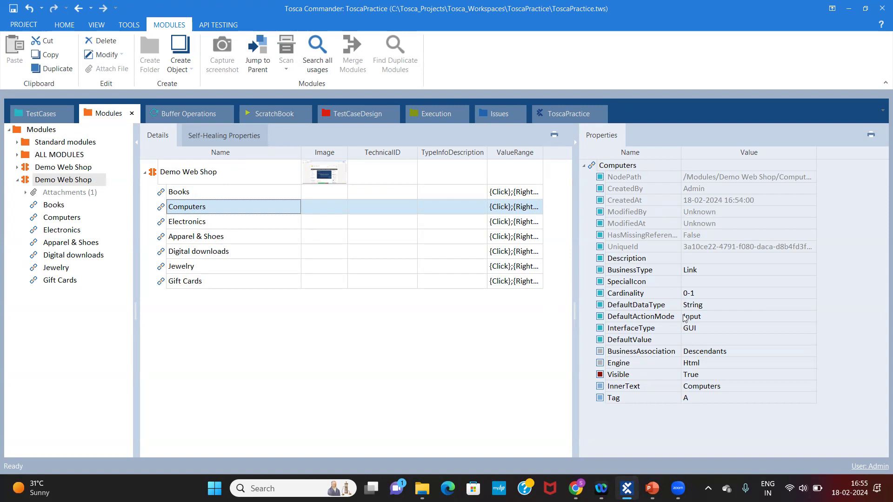
{"action": "left_click", "coordinate": [231, 194]}
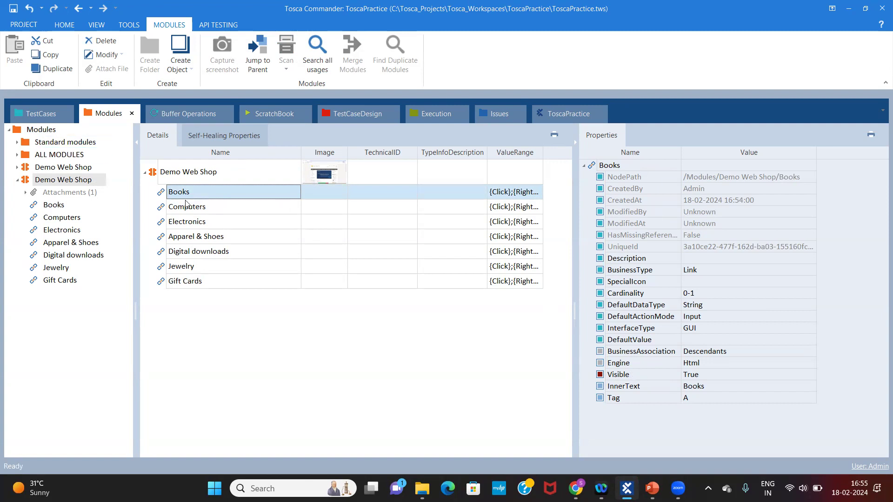
{"action": "left_click", "coordinate": [205, 209]}
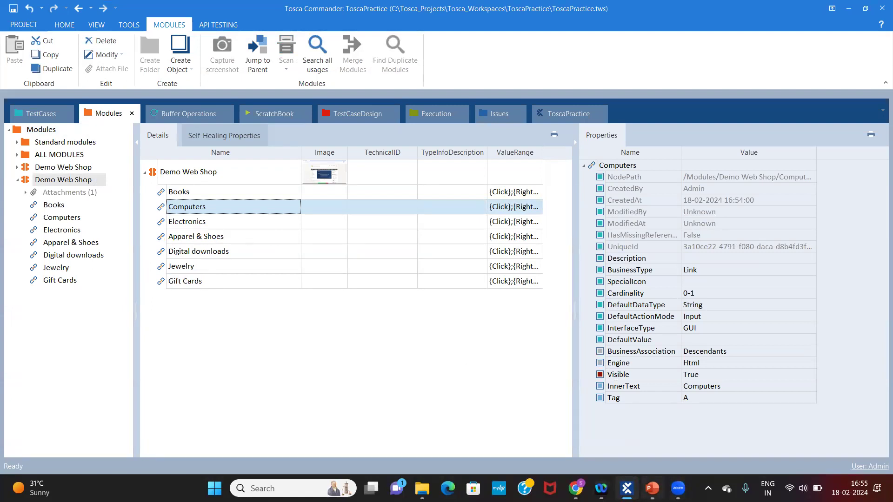
{"action": "left_click", "coordinate": [679, 489]}
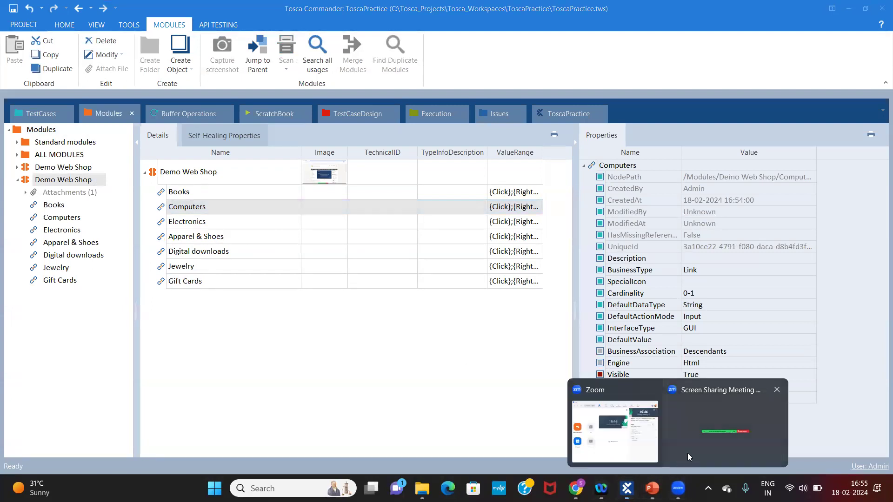